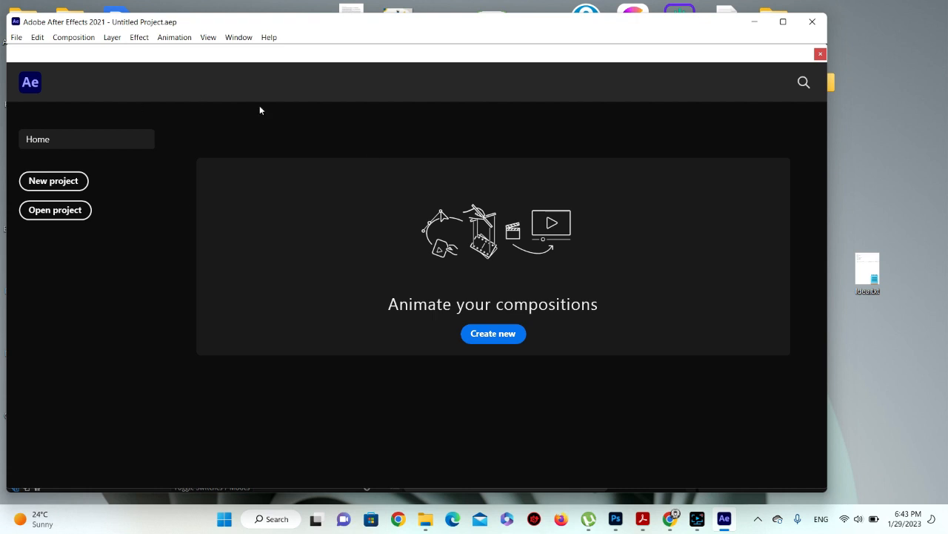
Maximize the application window and create a new blank project.
left_click(783, 22)
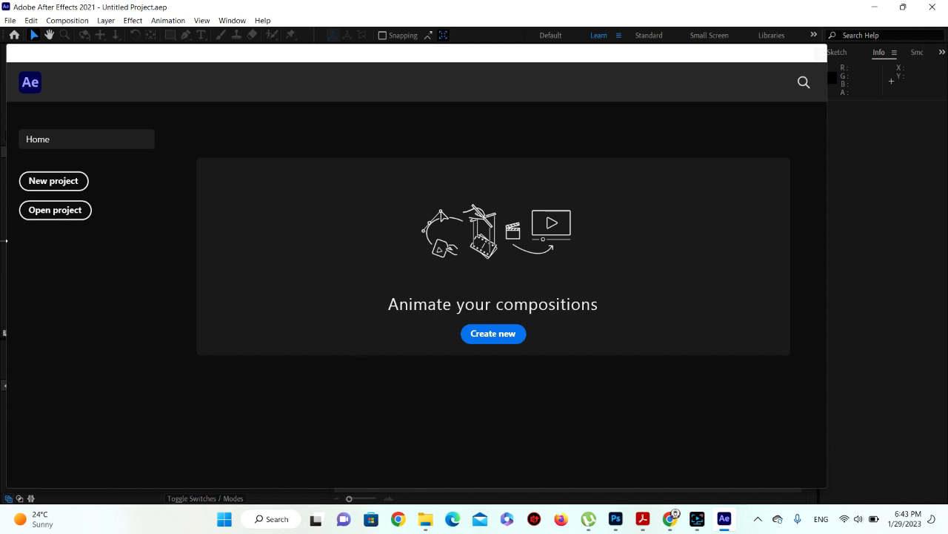
left_click(63, 182)
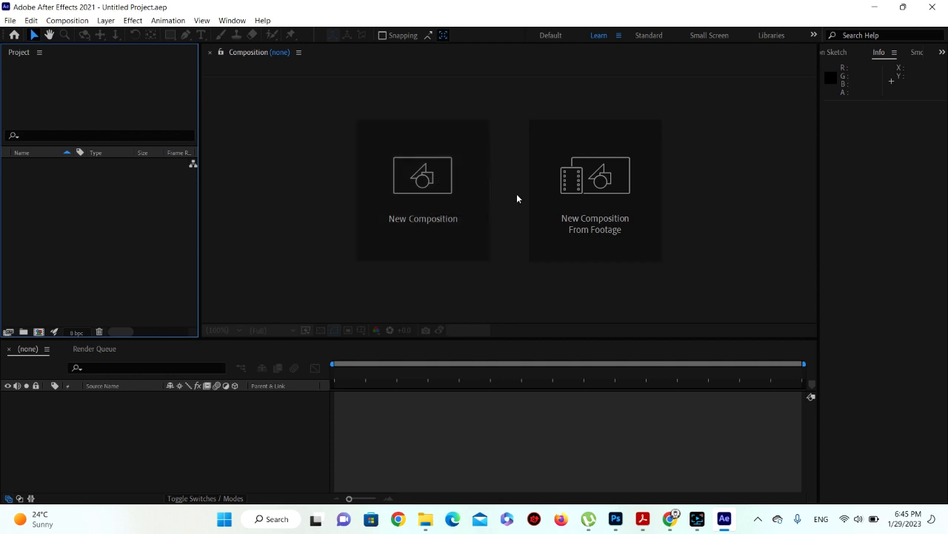
Start a new composition with the HDTV 1080 25 preset, 25 frames per second and a duration of 0:00:10:00.
left_click(429, 177)
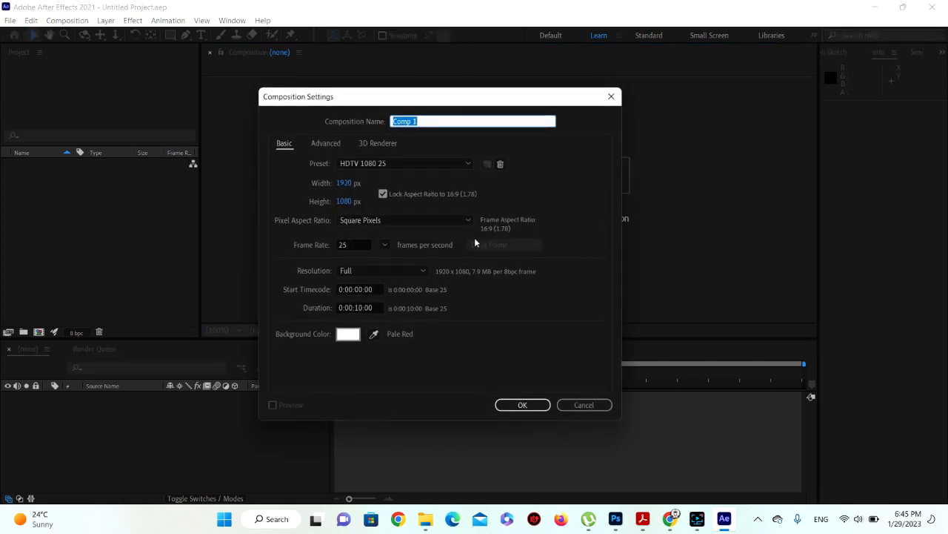
left_click(593, 406)
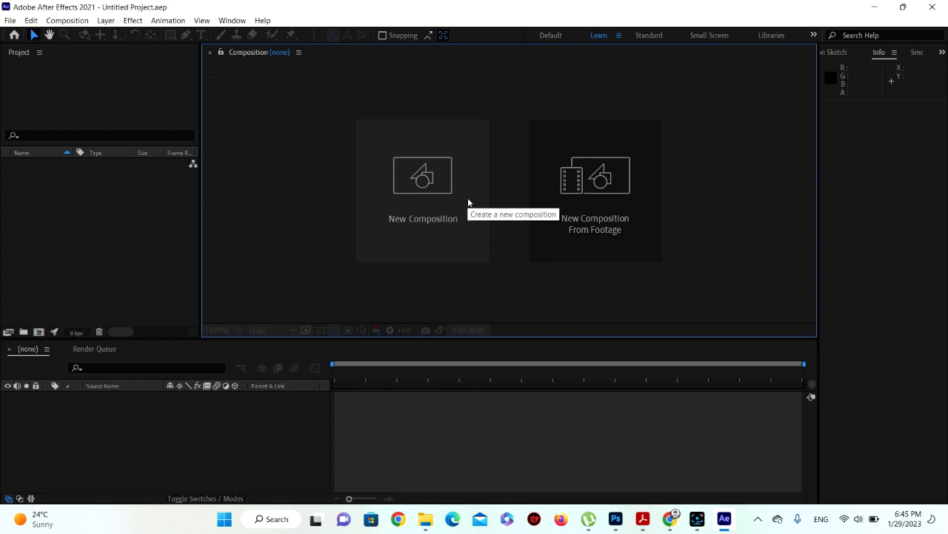
left_click(424, 194)
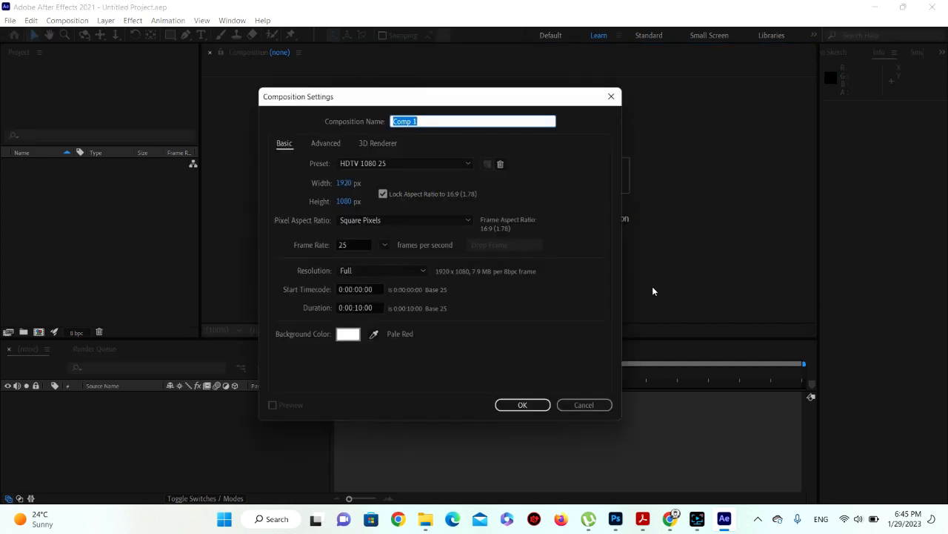
left_click(408, 164)
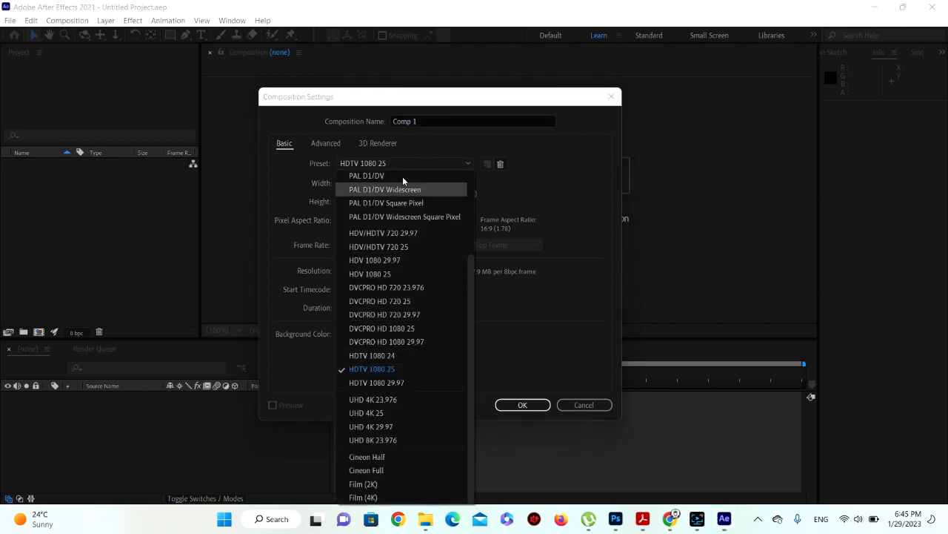
left_click(555, 165)
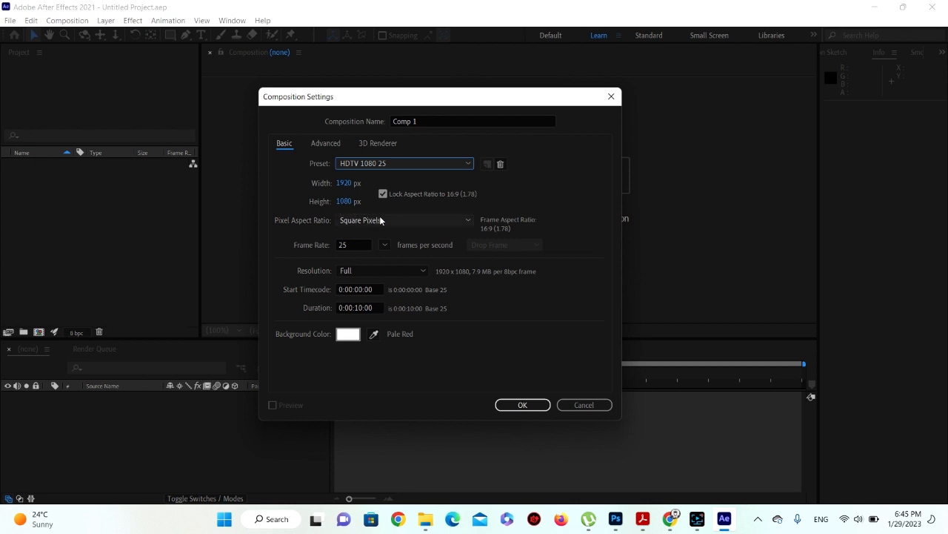
left_click(393, 163)
left_click(398, 368)
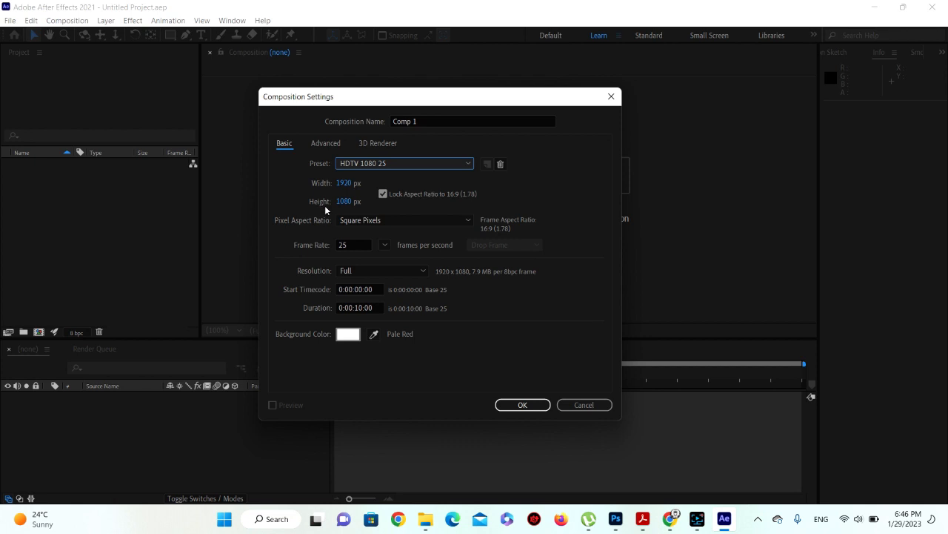
left_click(354, 245)
double_click(337, 245)
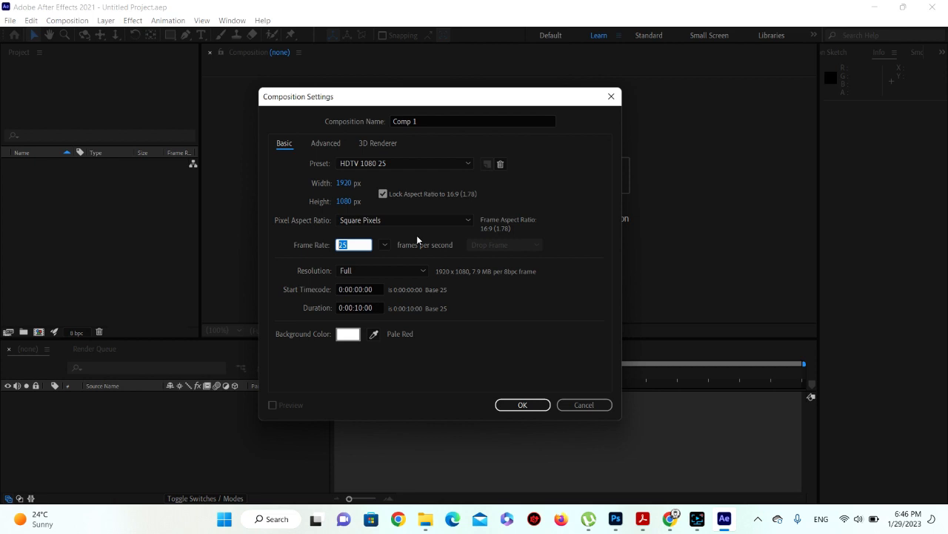
left_click(357, 306)
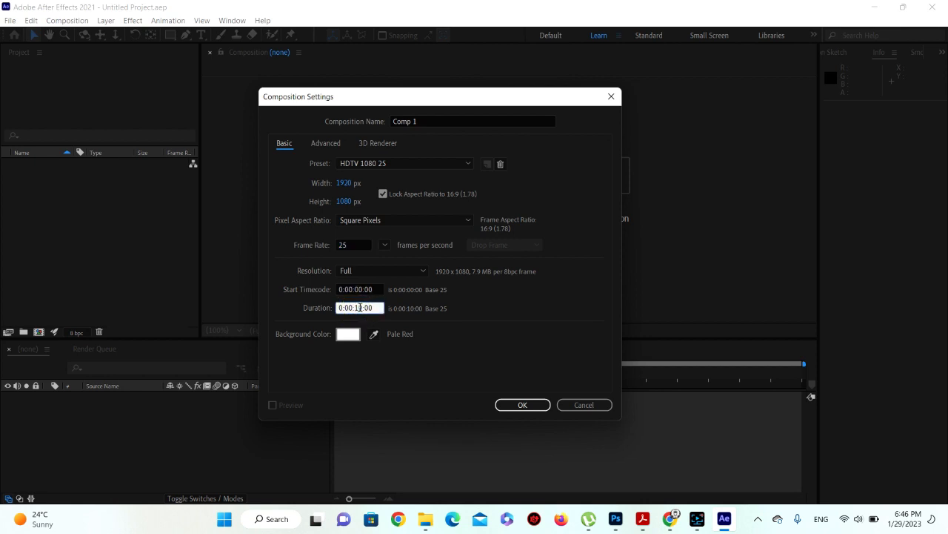
double_click(360, 307)
Set the background colour to near-white F6F4F4 and create the composition with the name Comp 1.
left_click(348, 334)
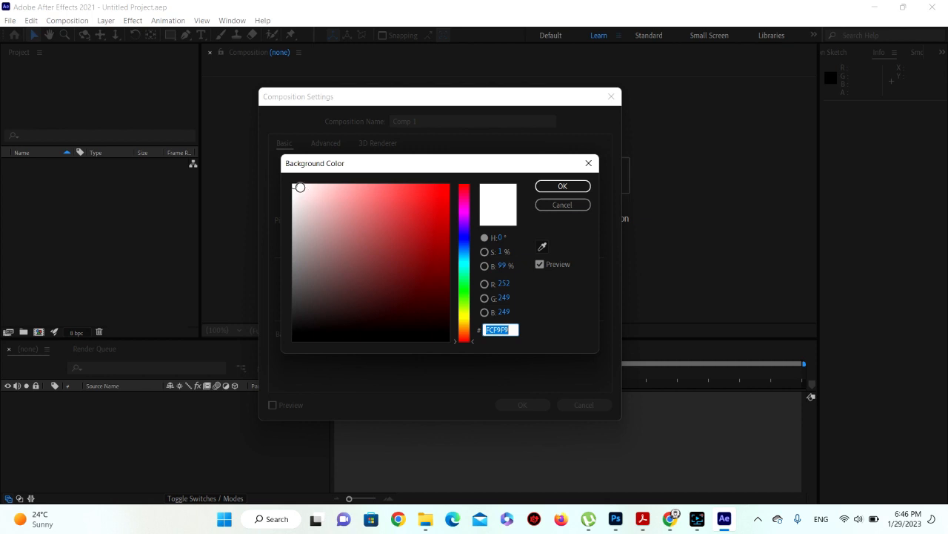
left_click(301, 188)
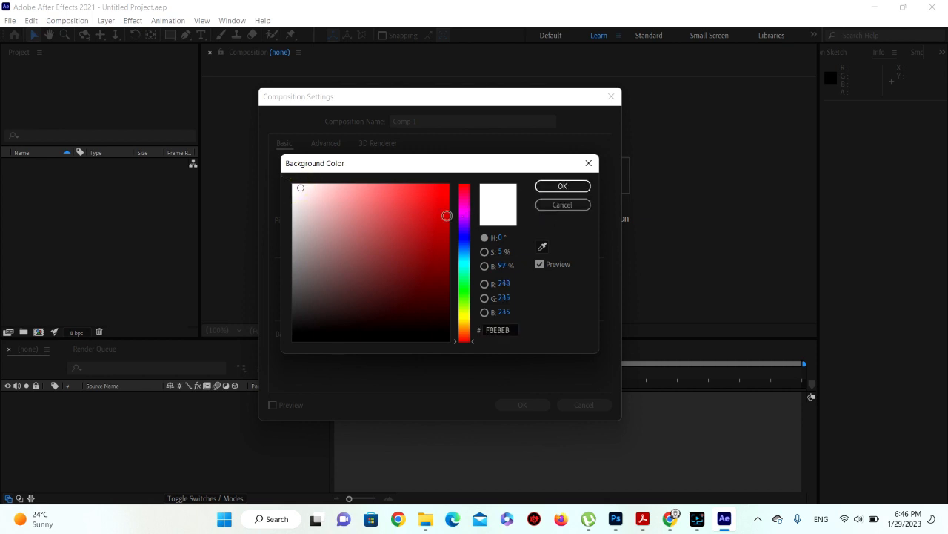
left_click(447, 216)
left_click(293, 189)
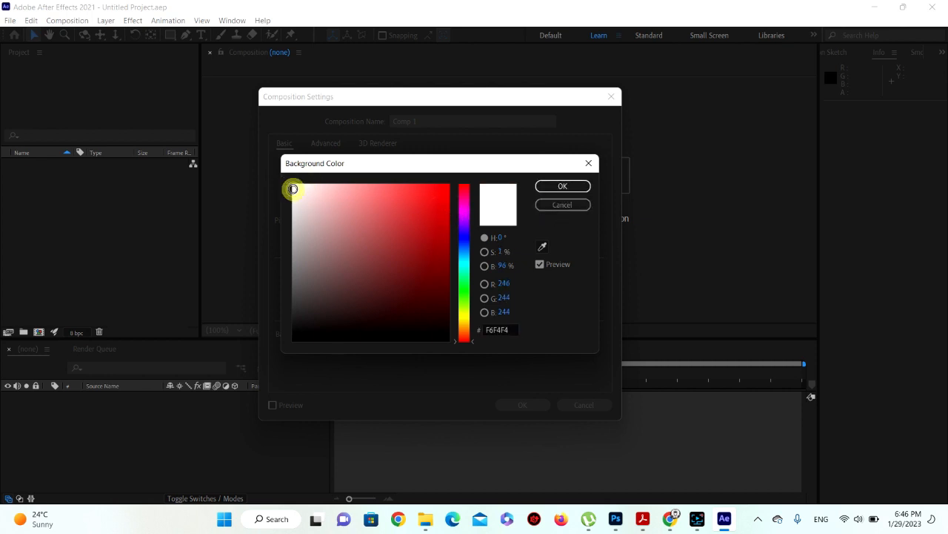
left_click(549, 186)
left_click(440, 120)
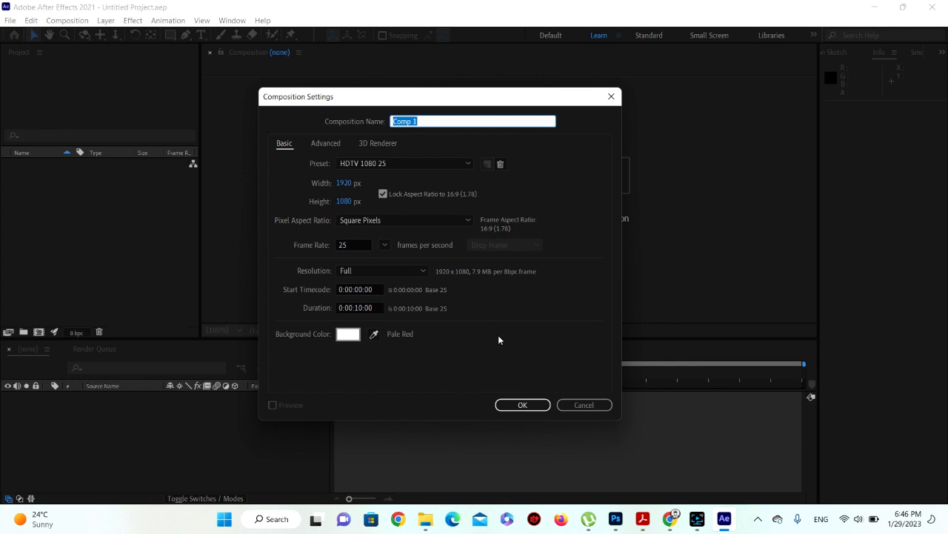
left_click(521, 402)
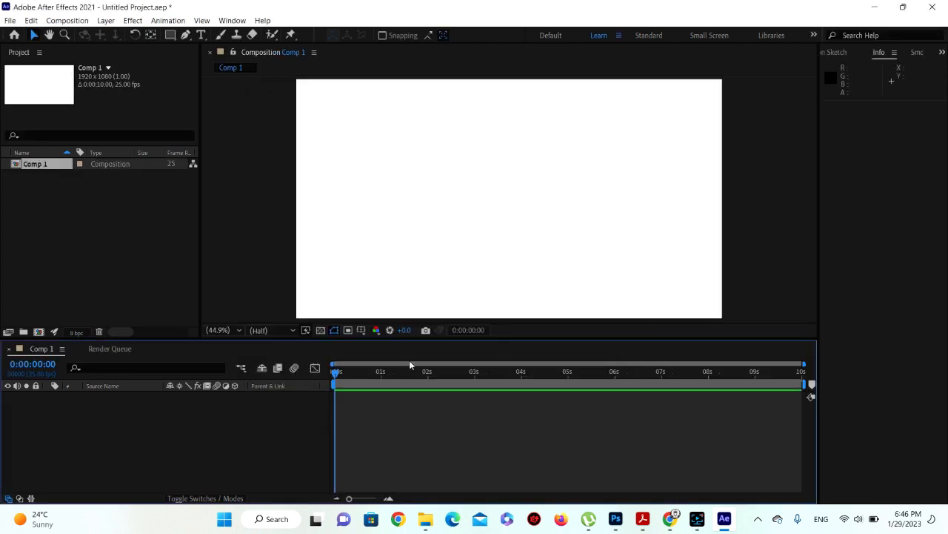
Reopen the composition settings of Comp 1 and review them.
right_click(43, 168)
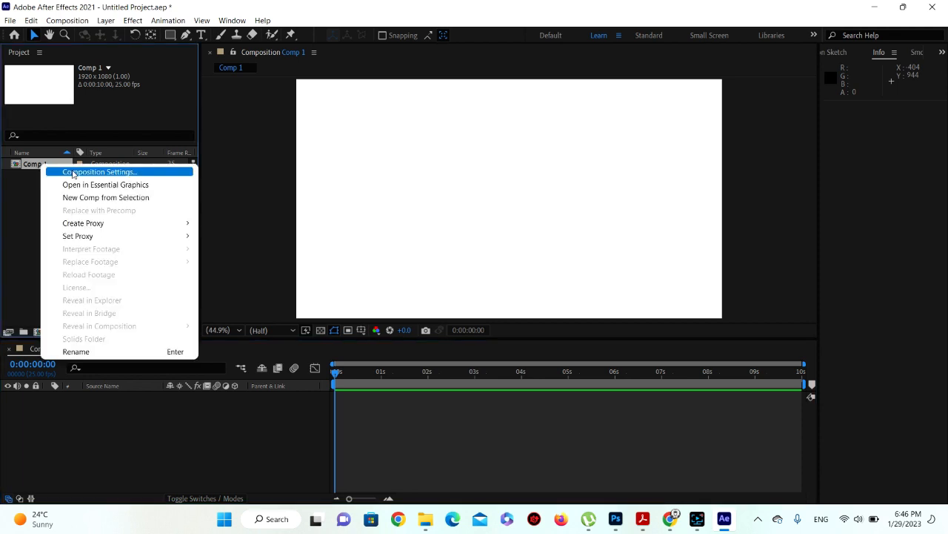
left_click(72, 170)
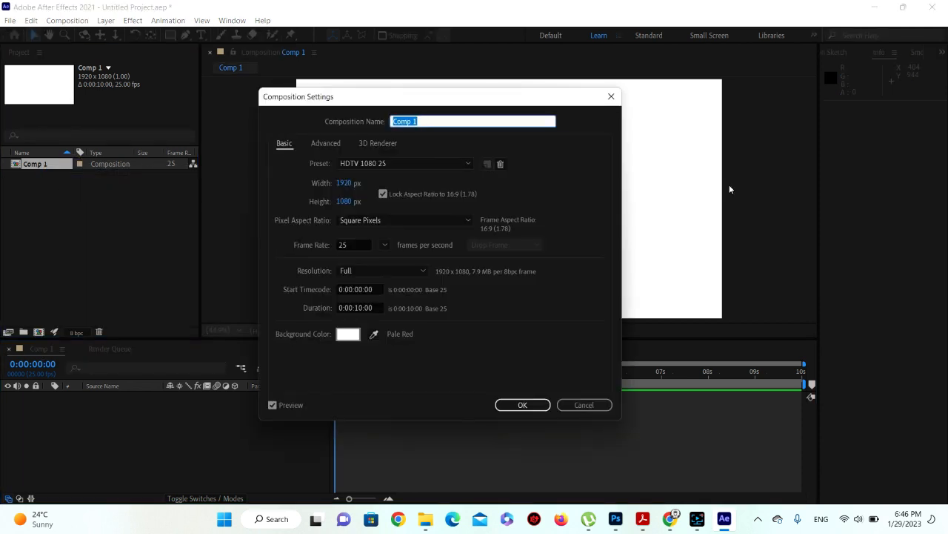
left_click_drag(472, 95, 553, 131)
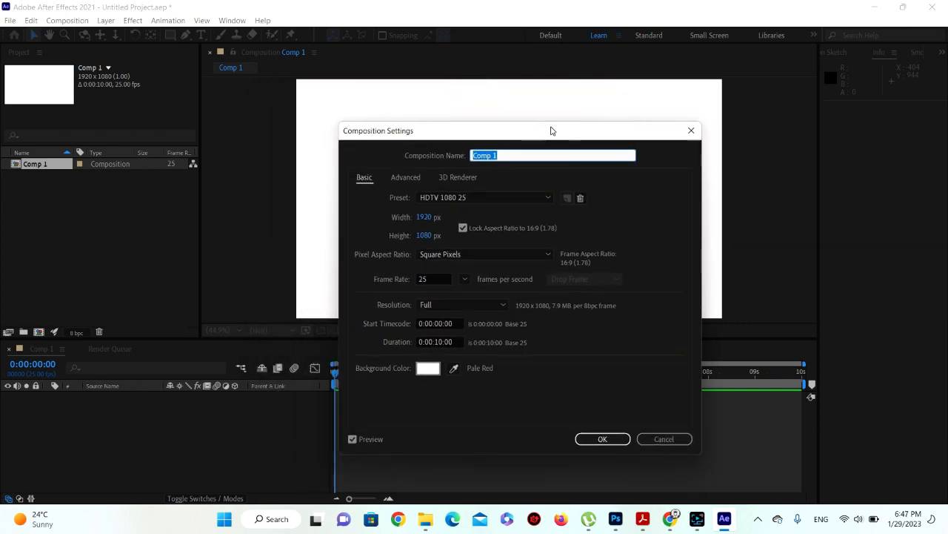
left_click(604, 439)
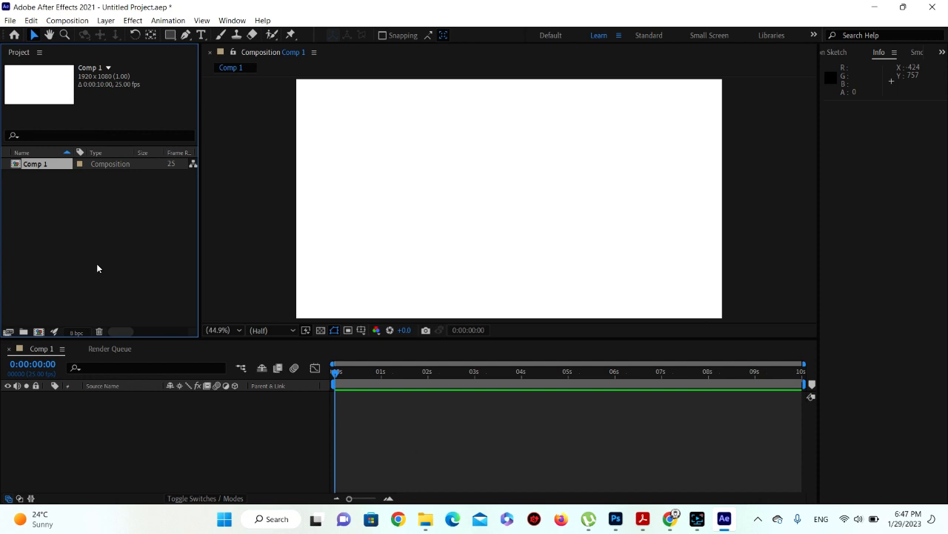
left_click(13, 21)
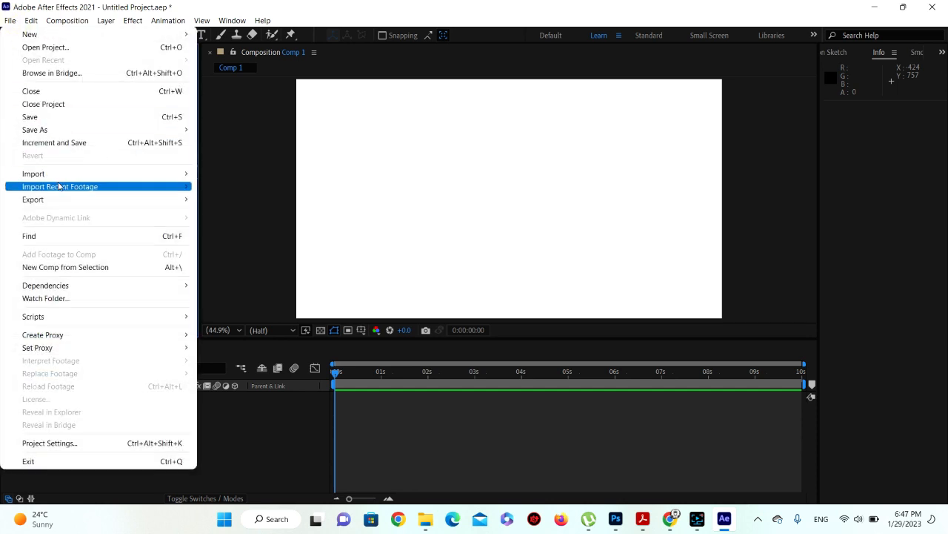
left_click(228, 213)
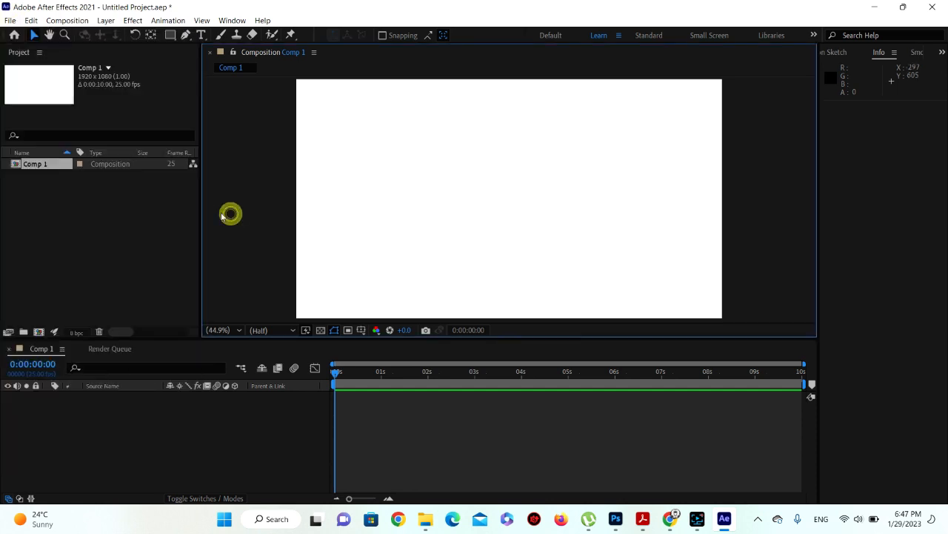
left_click(87, 224)
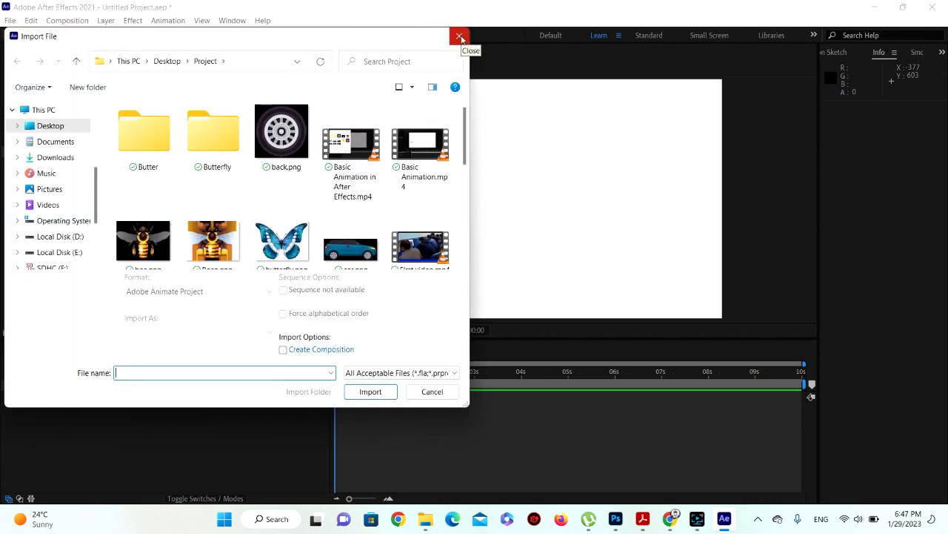
left_click(459, 36)
Import the bee image Been.png from the desktop's Project folder into the project.
right_click(52, 205)
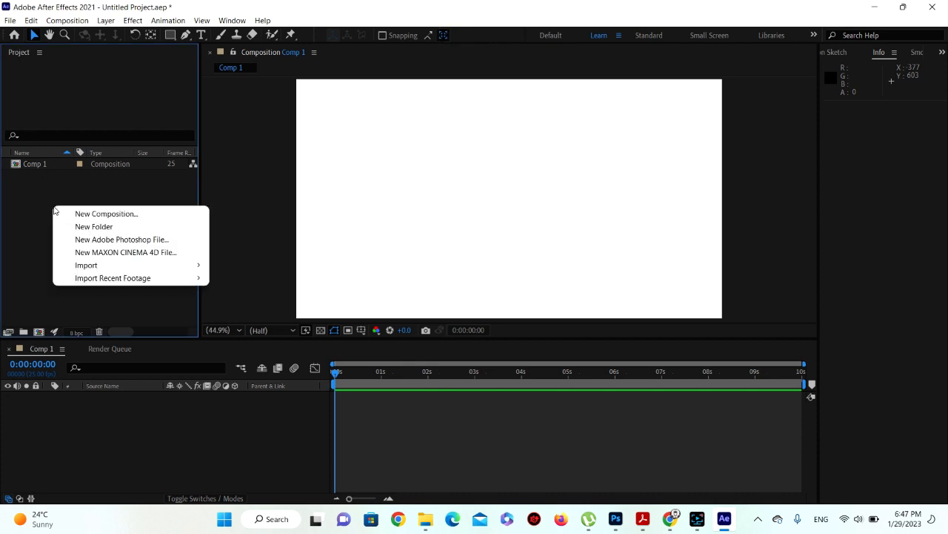
right_click(31, 215)
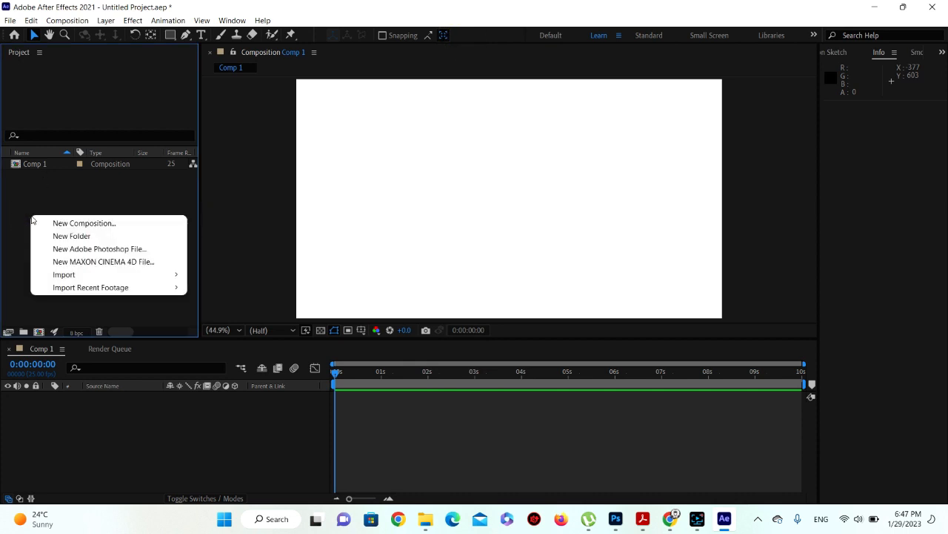
left_click(81, 275)
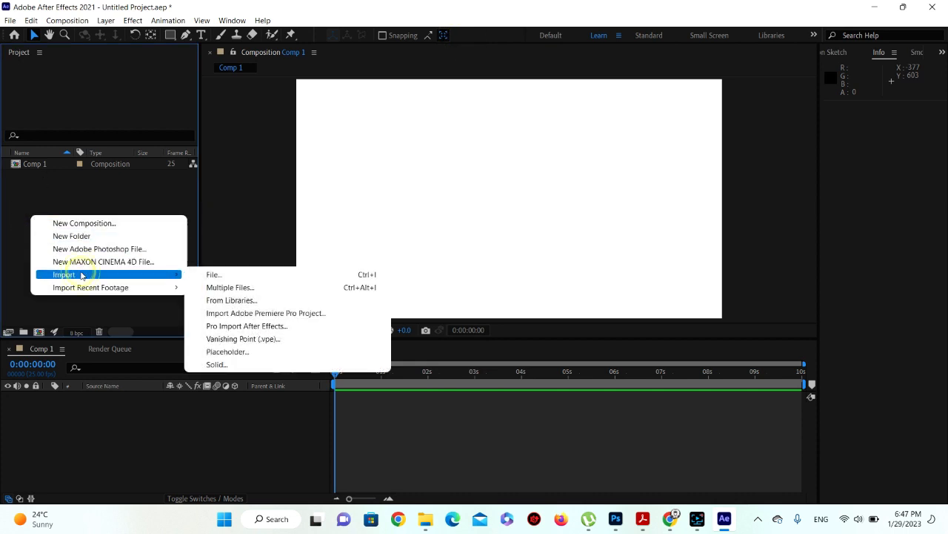
left_click(218, 274)
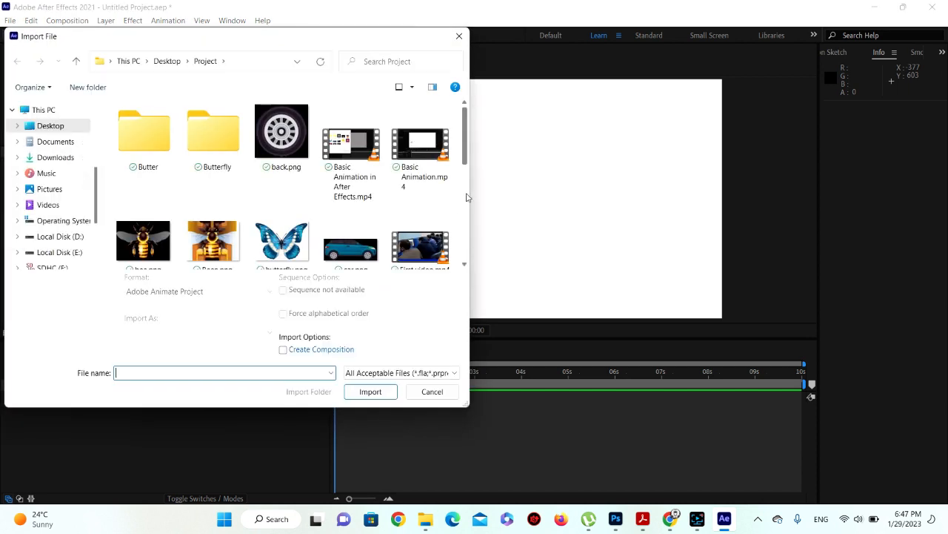
left_click(151, 249)
left_click(219, 238)
double_click(221, 236)
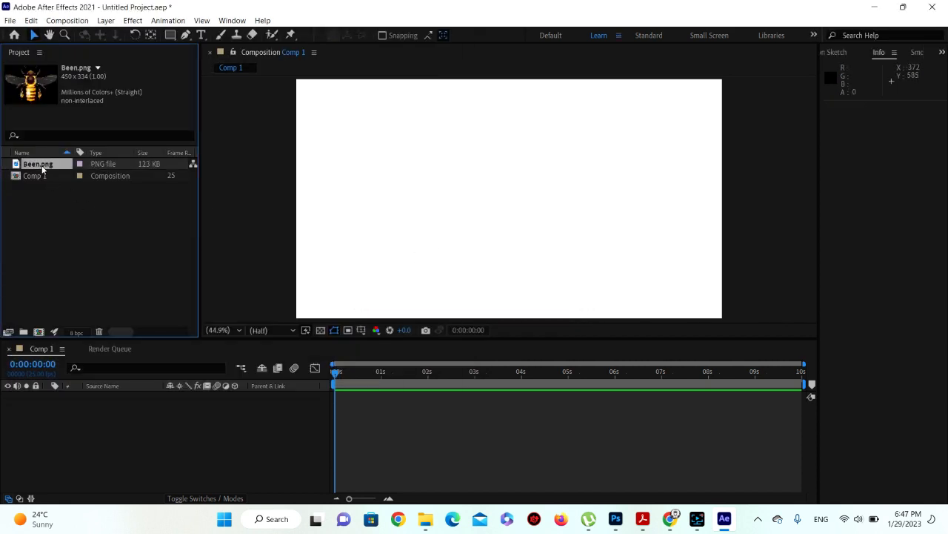
Try placing Been.png directly in the Comp 1 canvas, and undo the placement.
left_click(32, 184)
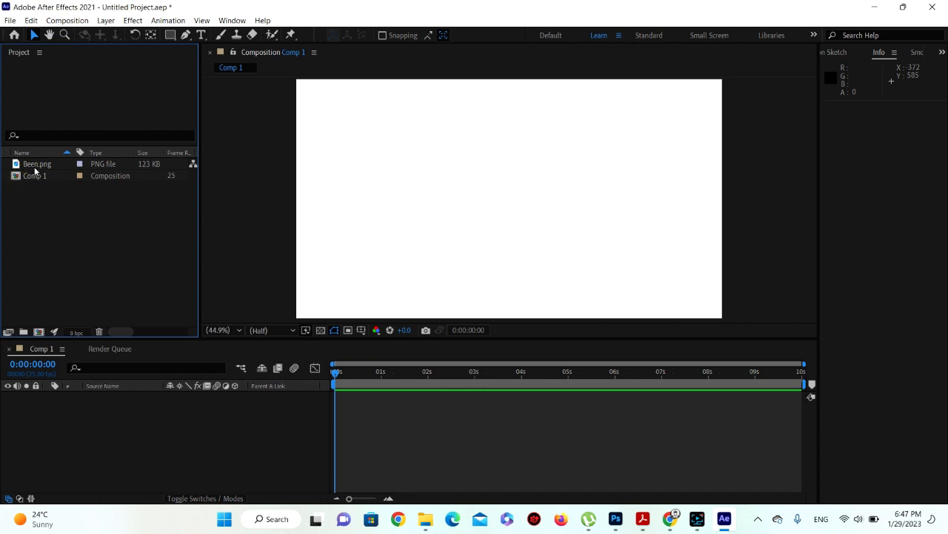
left_click(35, 164)
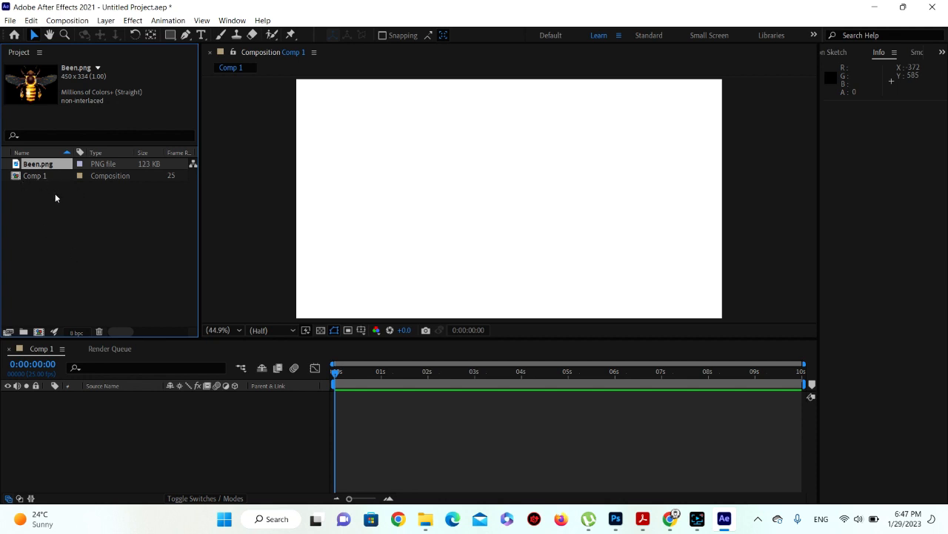
left_click(37, 165)
left_click_drag(36, 165, 509, 201)
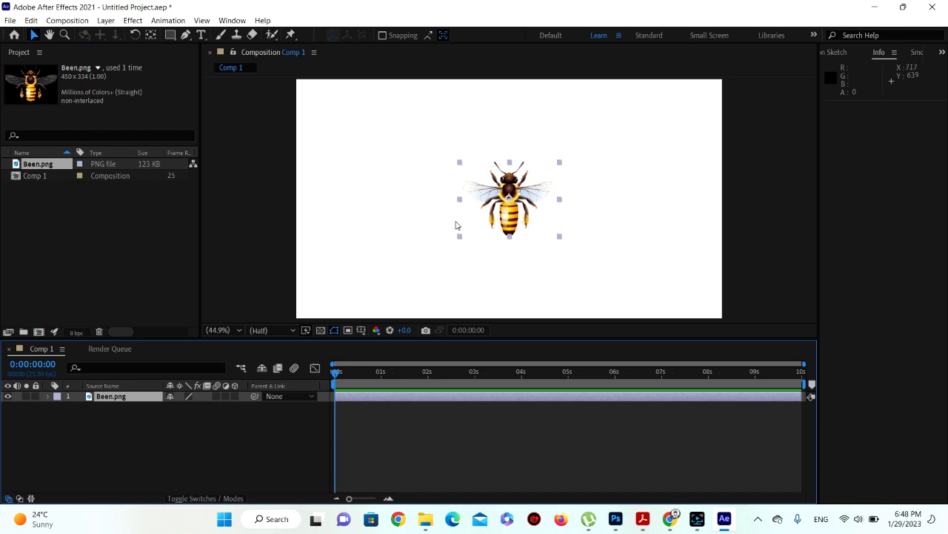
key("ctrl+z")
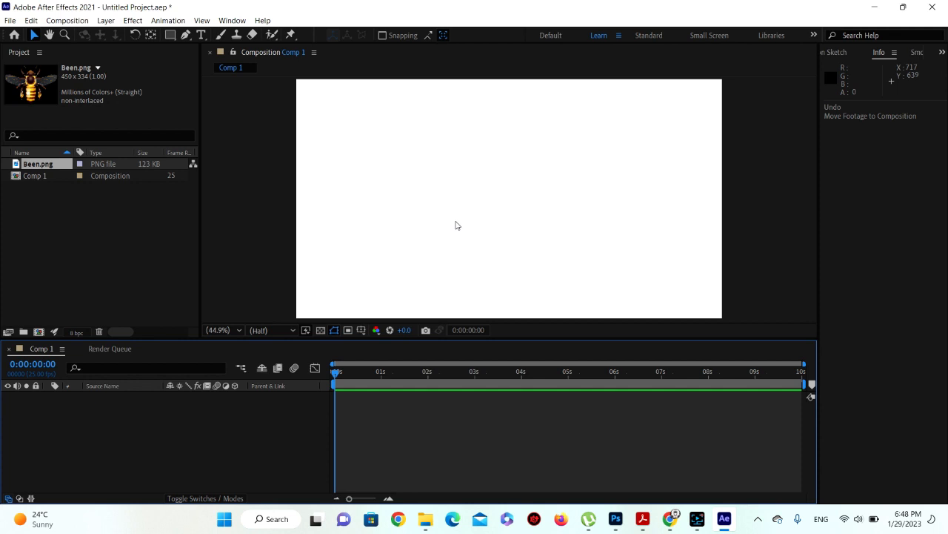
Add Been.png to the Comp 1 timeline and move the bee just outside the frame's left edge, at about -236, 544.5.
left_click(36, 165)
left_click_drag(36, 165, 101, 401)
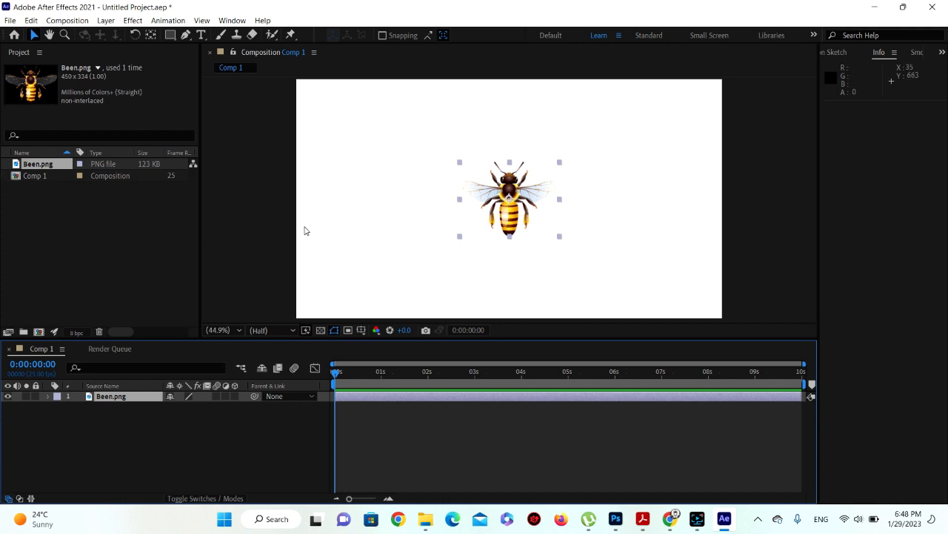
left_click_drag(518, 220, 250, 218)
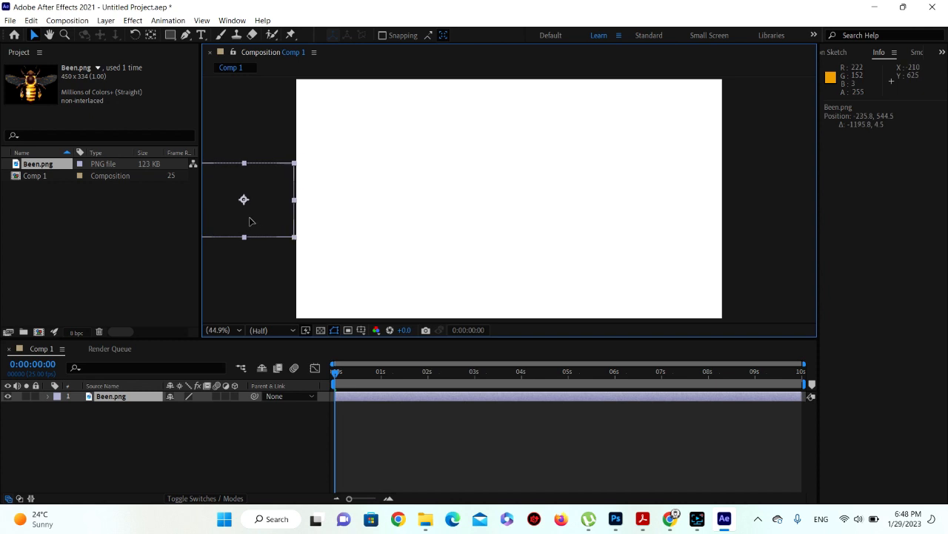
left_click(262, 231)
Expand the Been.png layer in the timeline to show its Transform properties.
left_click(139, 398)
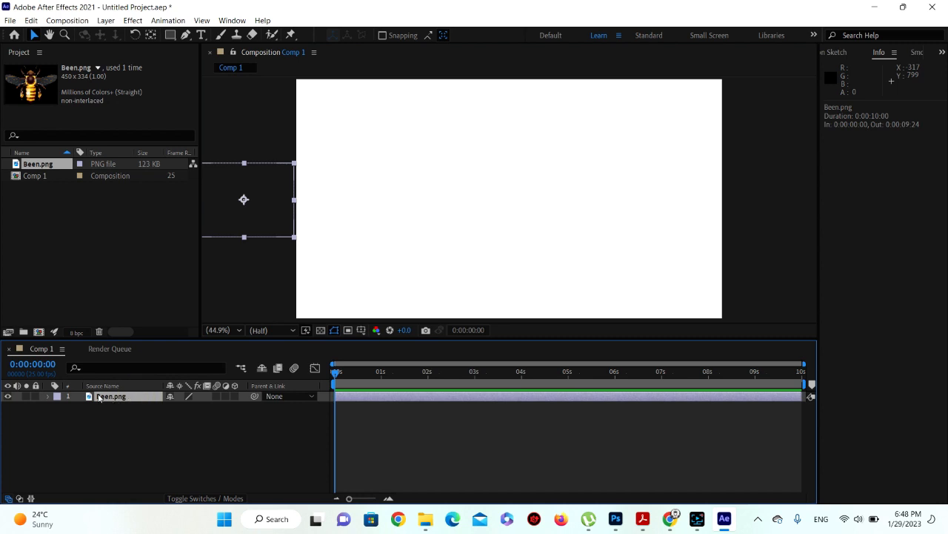
left_click(47, 397)
left_click(59, 408)
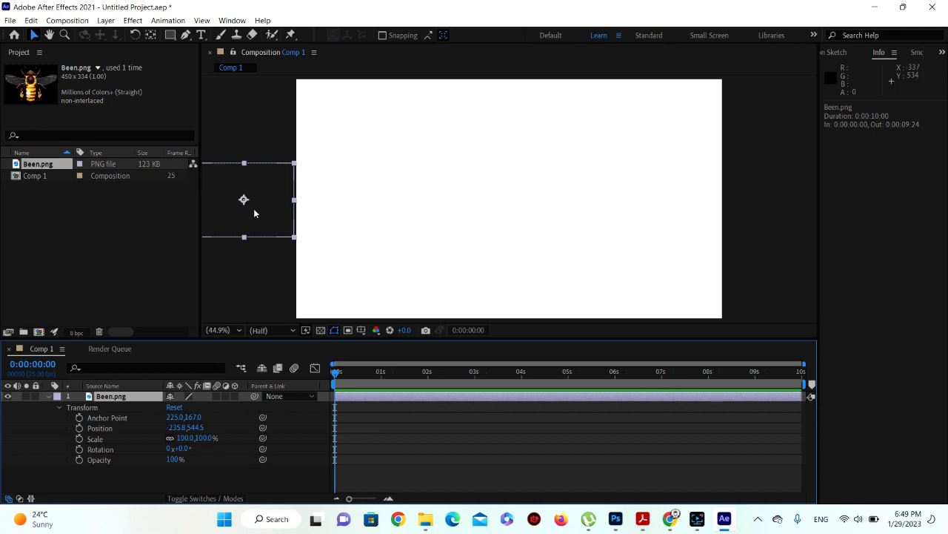
Nudge the off-frame bee to about -238, 538 and go through the layer's Transform properties.
mouse_move(262, 220)
left_mouse_down()
mouse_move(411, 220)
mouse_move(260, 220)
left_mouse_up()
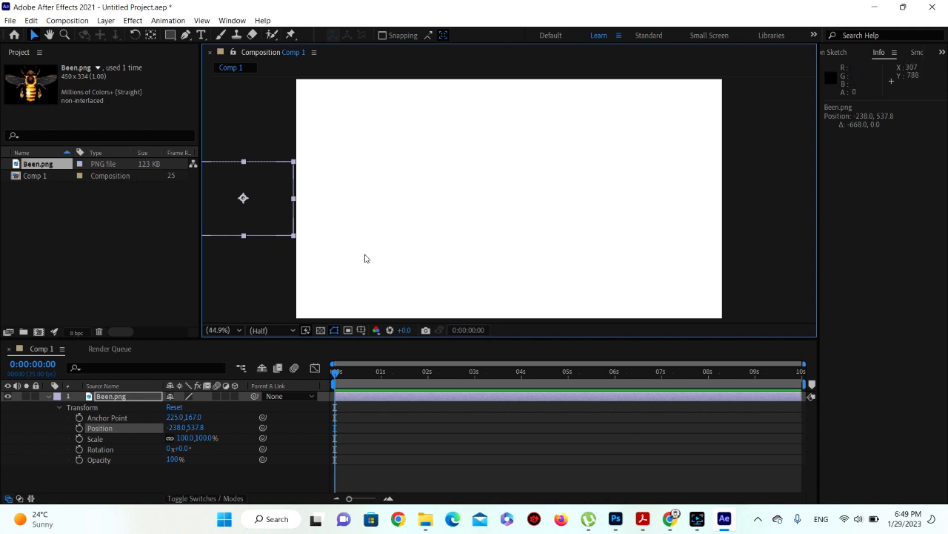
left_click(101, 446)
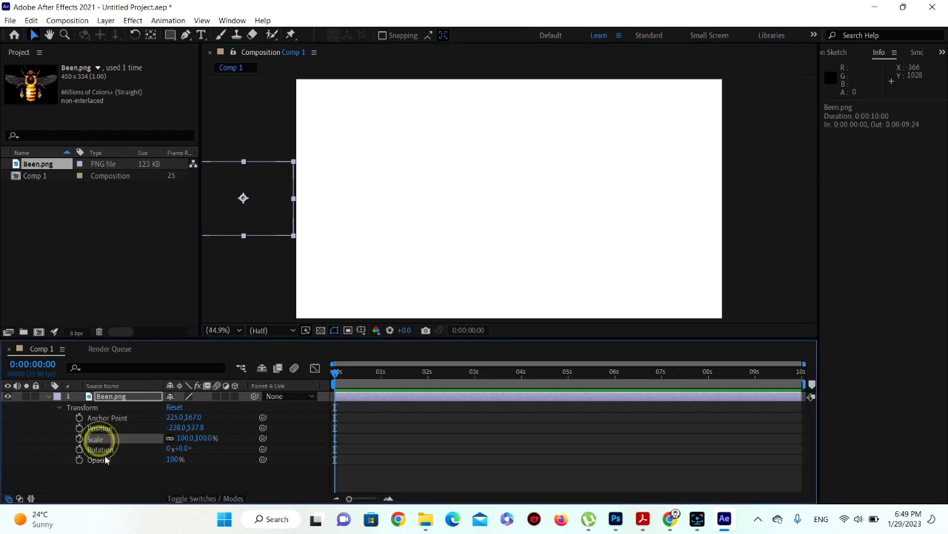
left_click(102, 460)
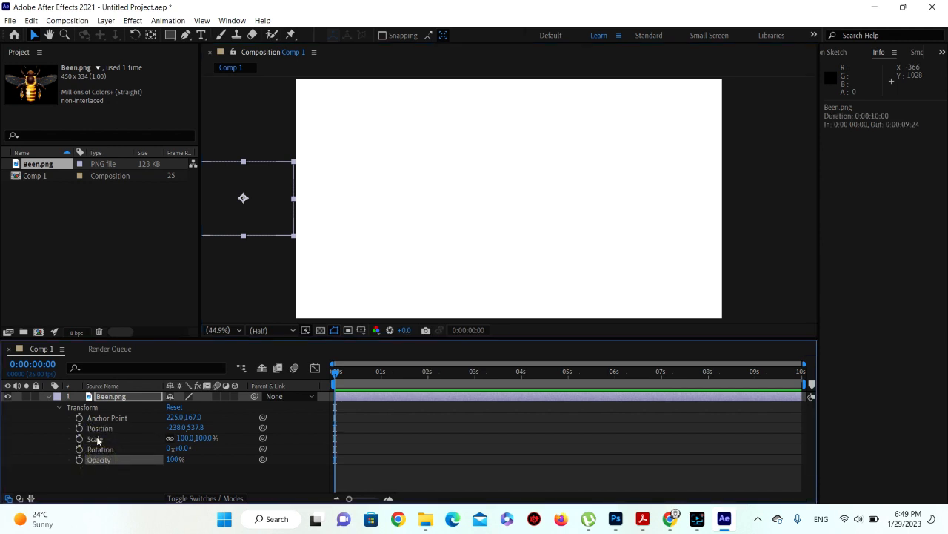
left_click(97, 428)
left_click(100, 417)
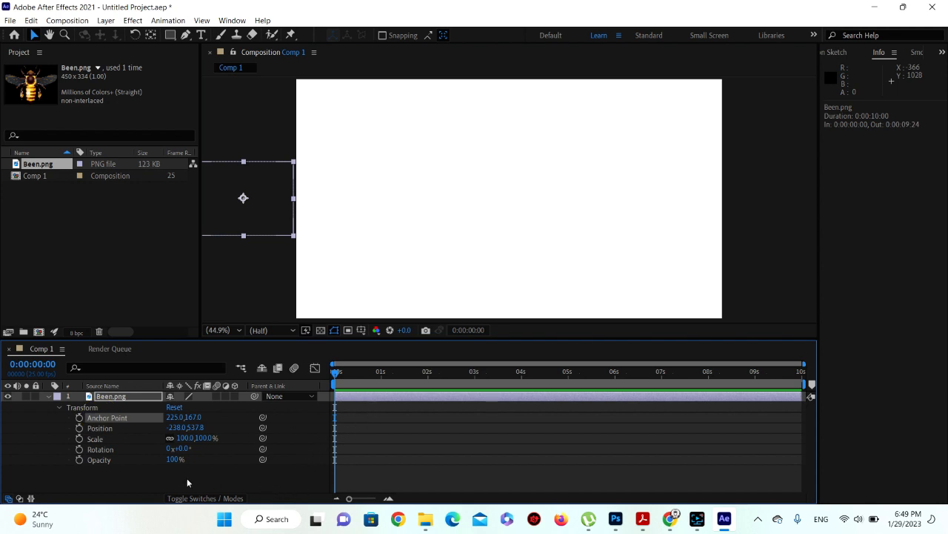
Enable Position keyframing for Been.png at 0 seconds and nudge the bee to about -249, 547, outside the frame's left edge.
left_click(109, 429)
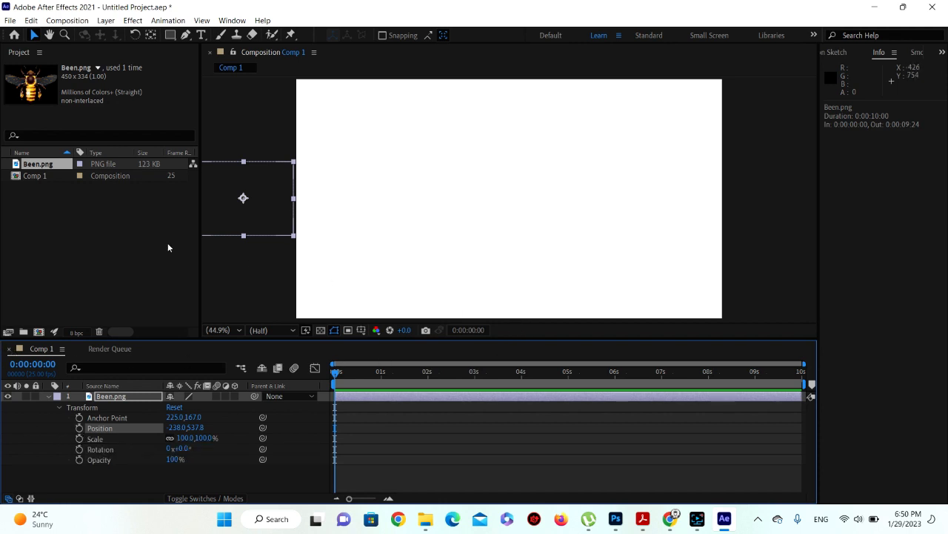
left_click(80, 429)
mouse_move(248, 204)
left_mouse_down()
mouse_move(256, 208)
mouse_move(247, 207)
left_mouse_up()
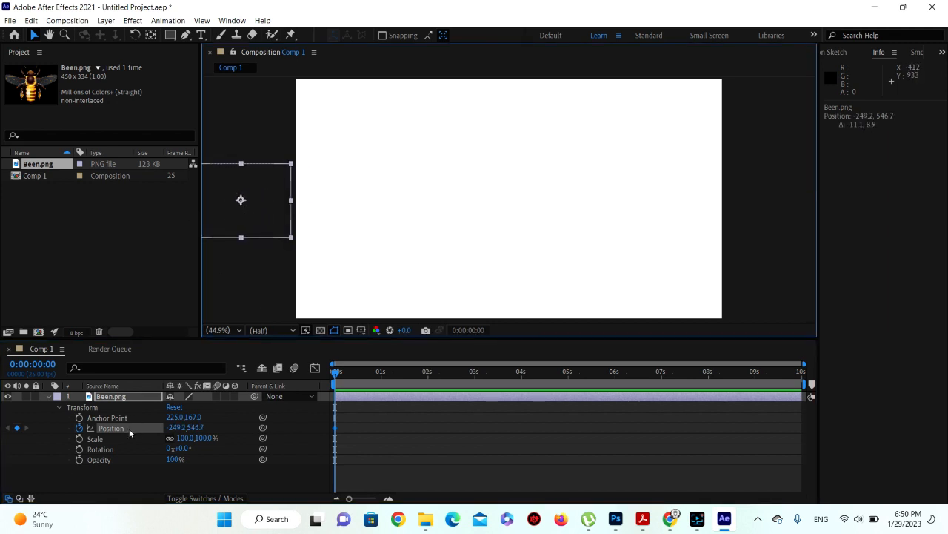
left_click(334, 372)
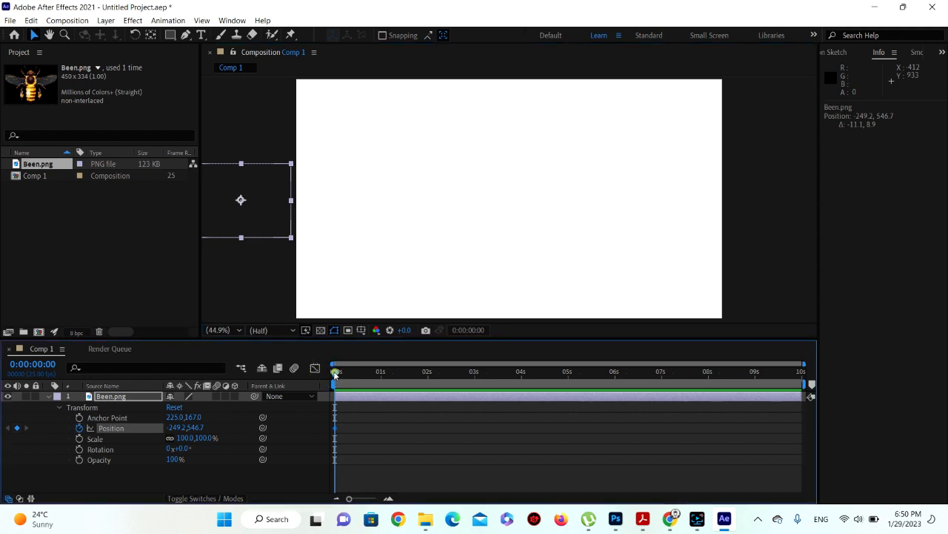
left_click_drag(334, 372, 297, 379)
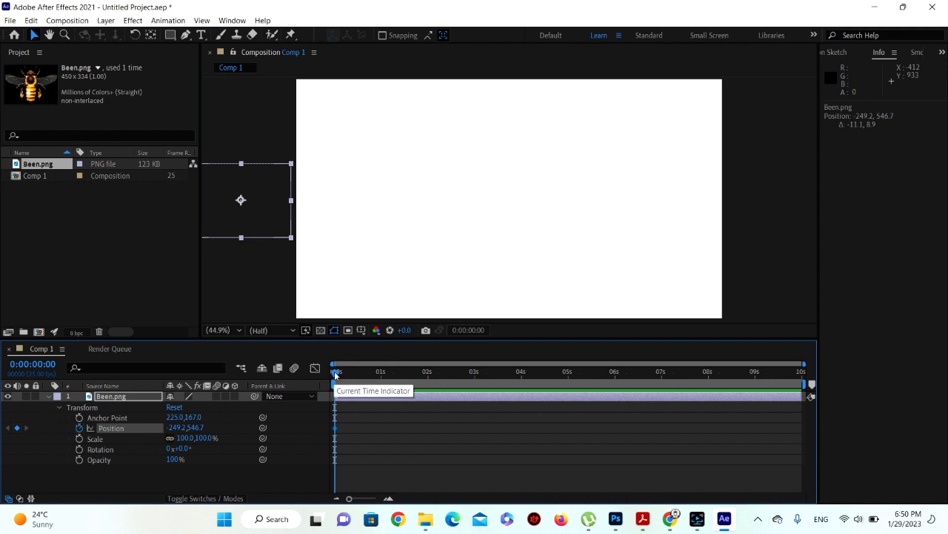
left_click_drag(335, 371, 331, 373)
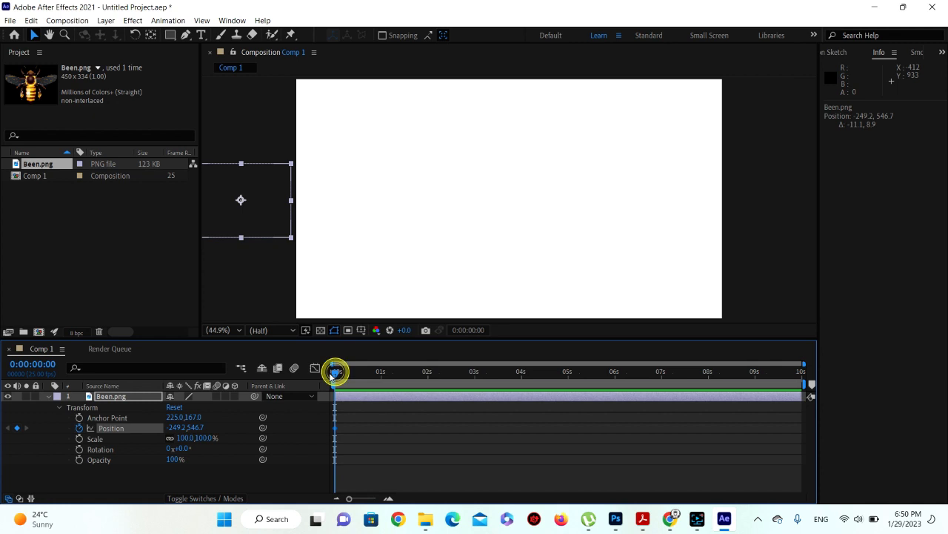
left_click(335, 373)
left_click_drag(335, 373, 382, 375)
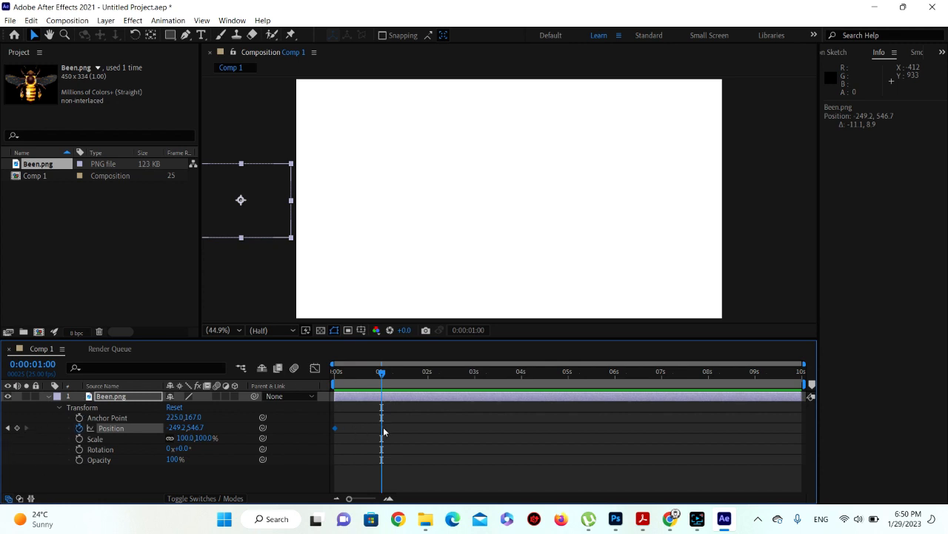
left_click_drag(381, 371, 315, 371)
left_click(17, 429)
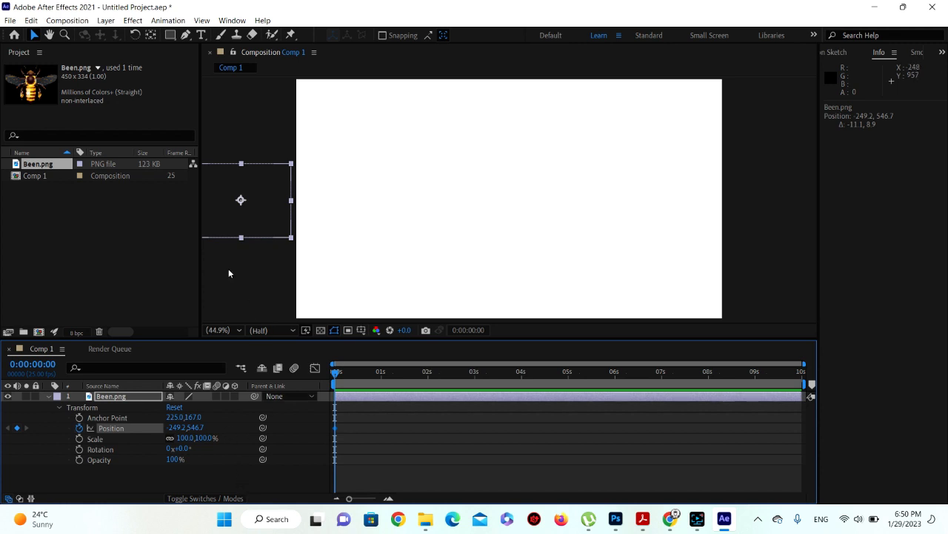
Add a Position keyframe at 3 seconds by moving the bee across the frame to about 1728, 542, near the right edge.
left_click(334, 372)
left_click_drag(336, 372, 475, 377)
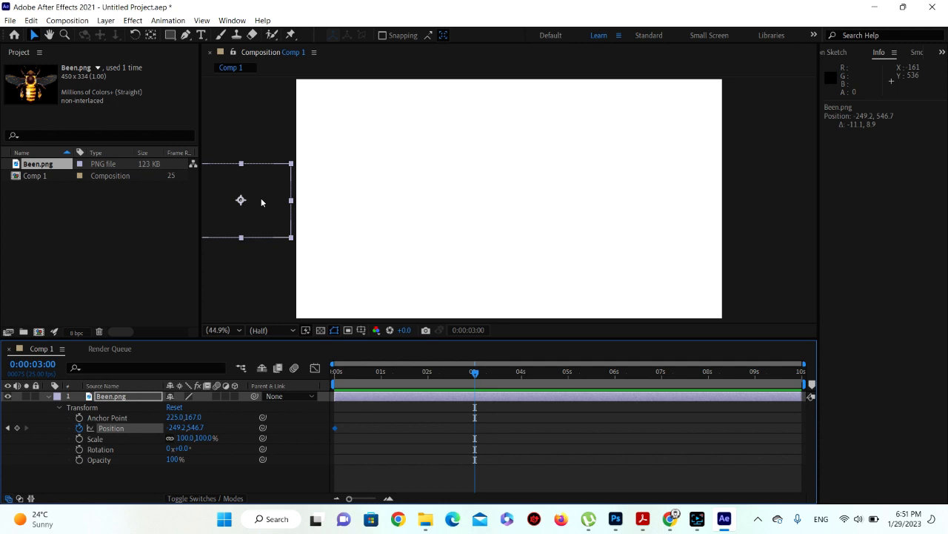
mouse_move(260, 198)
left_mouse_down()
mouse_move(731, 201)
mouse_move(701, 200)
left_mouse_up()
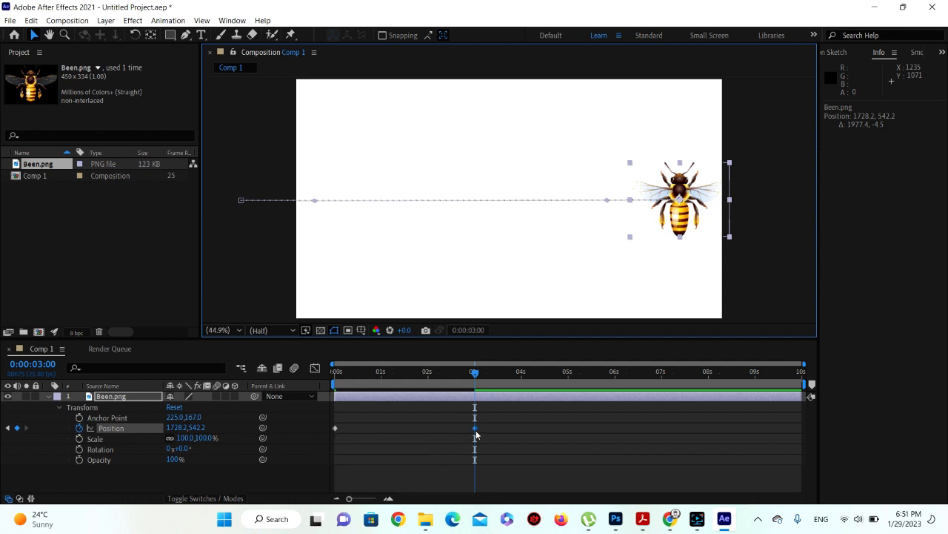
Preview the bee's movement from the start of the composition and scrub through the frames just before the 3-second keyframe.
left_click_drag(474, 372, 301, 373)
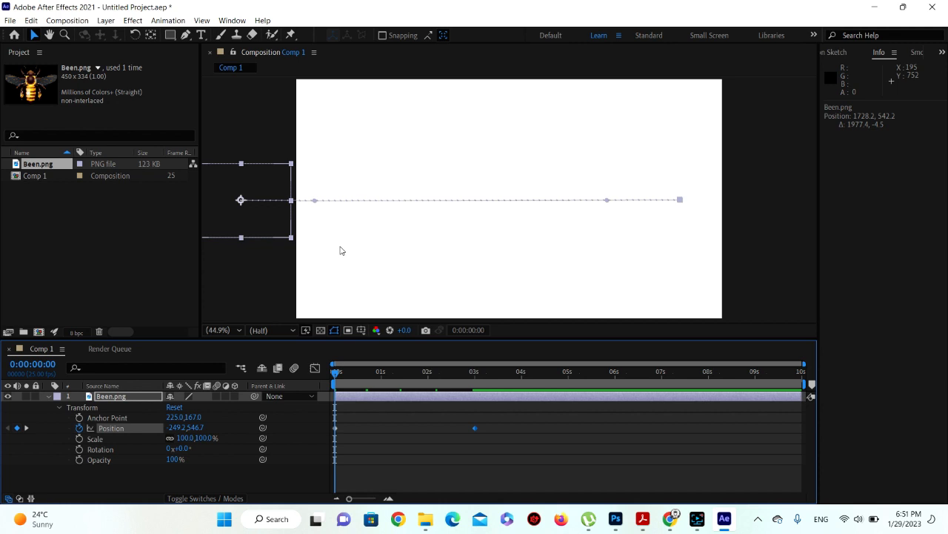
key("space")
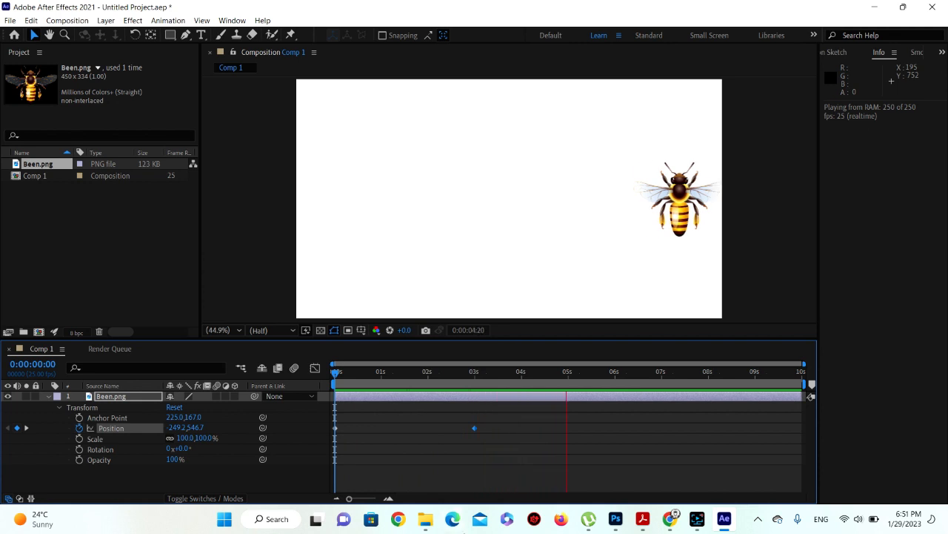
left_click(472, 378)
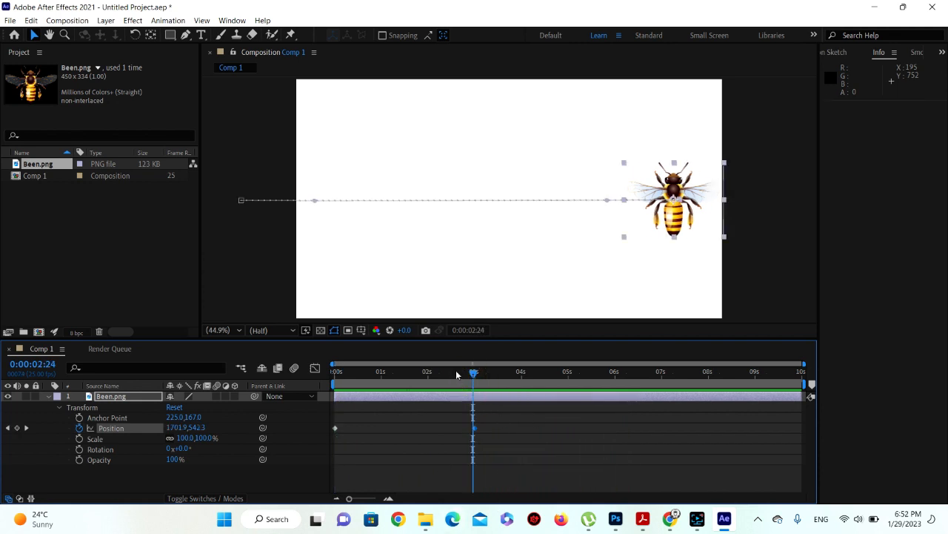
left_click(475, 374)
left_click_drag(475, 375, 460, 397)
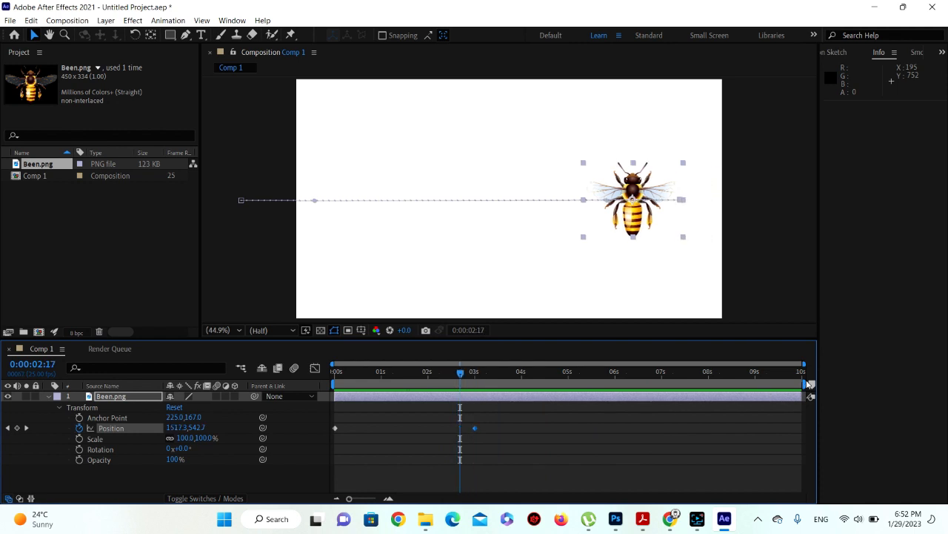
Shorten the work area to end at 0:00:03:03 and preview the animation from the start.
left_click_drag(805, 384, 271, 399)
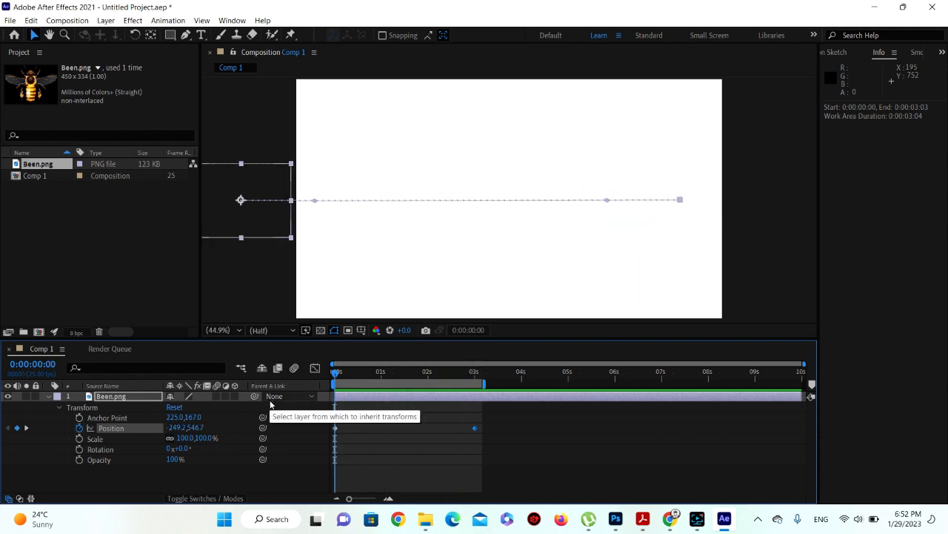
key("space")
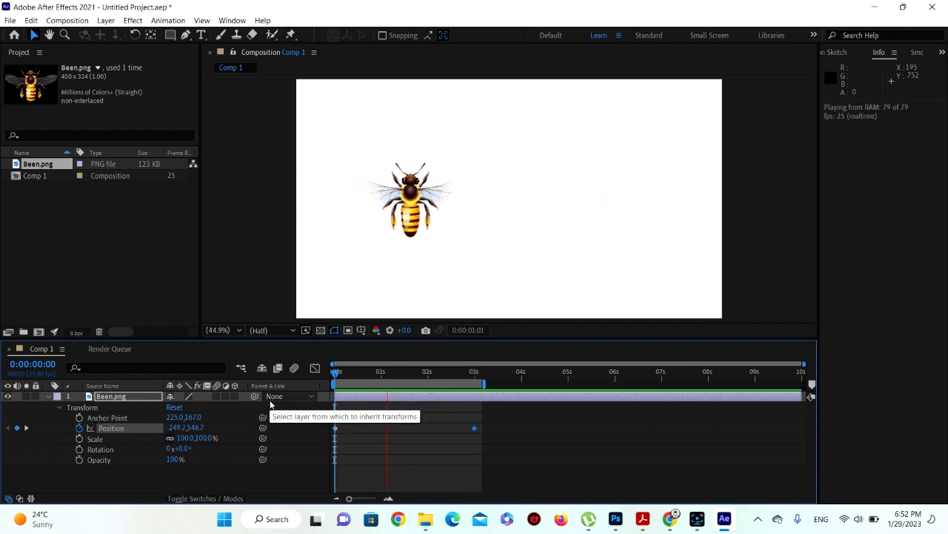